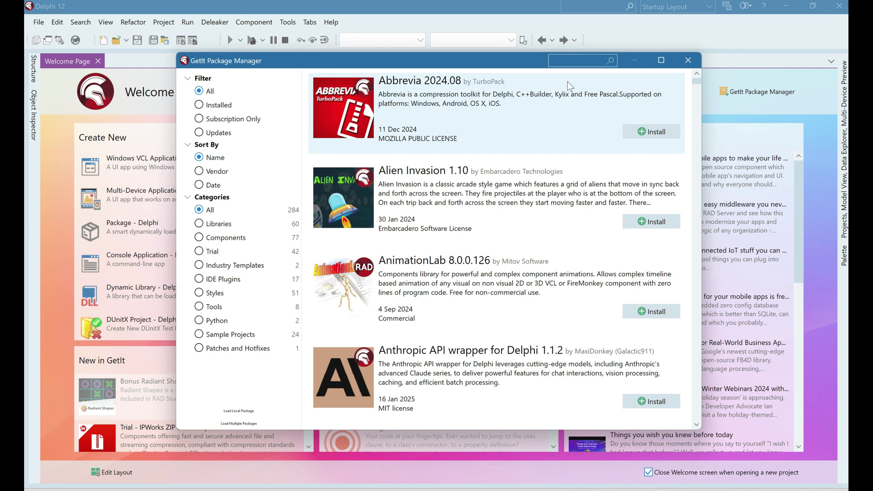
- Search the GetIt packages for "AI" and install Delphi AI Developer (Copilot) 2.3.0, accepting its licence
click(573, 61)
key(Return)
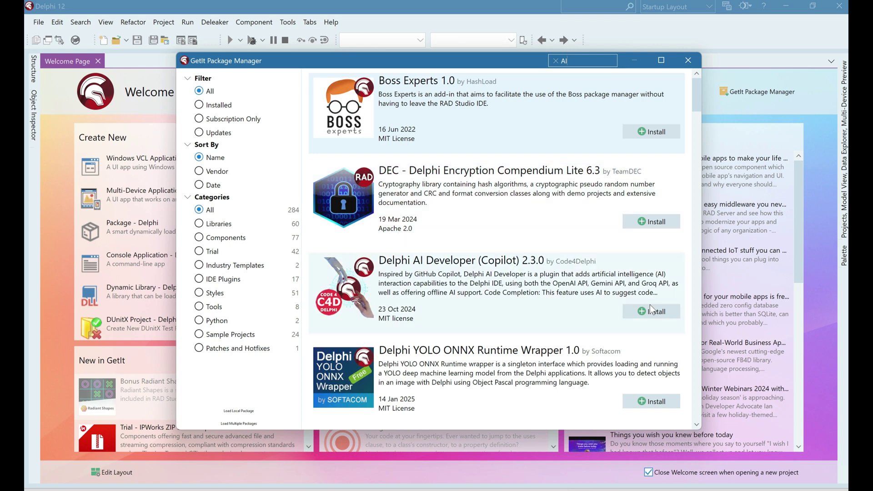
click(651, 311)
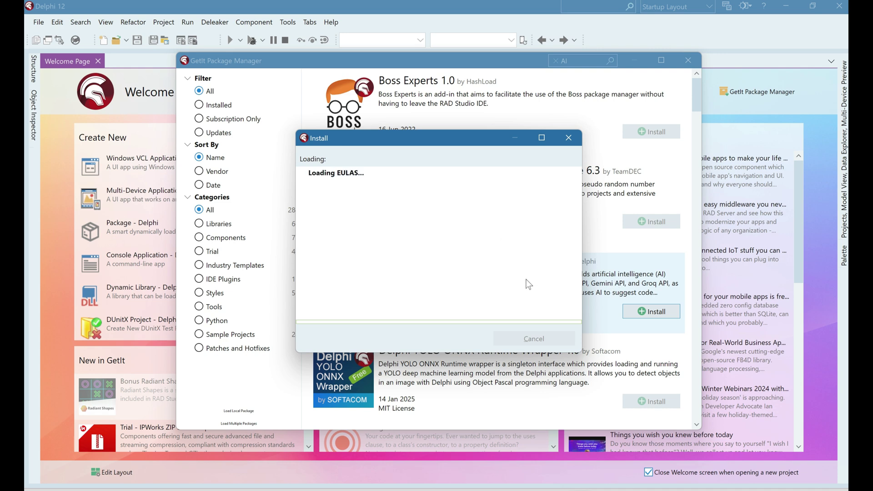
click(522, 366)
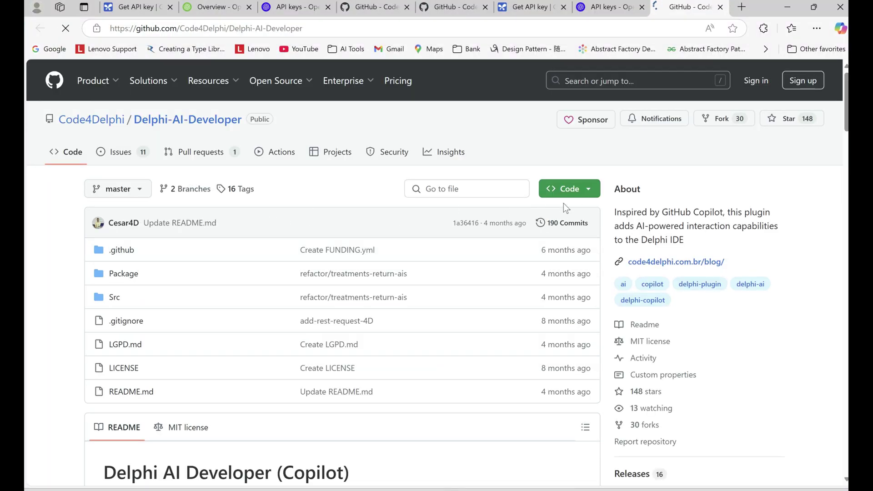
- Check the download options of the plugin's GitHub repository, return to Delphi, and close the finished installer and the package manager
click(565, 192)
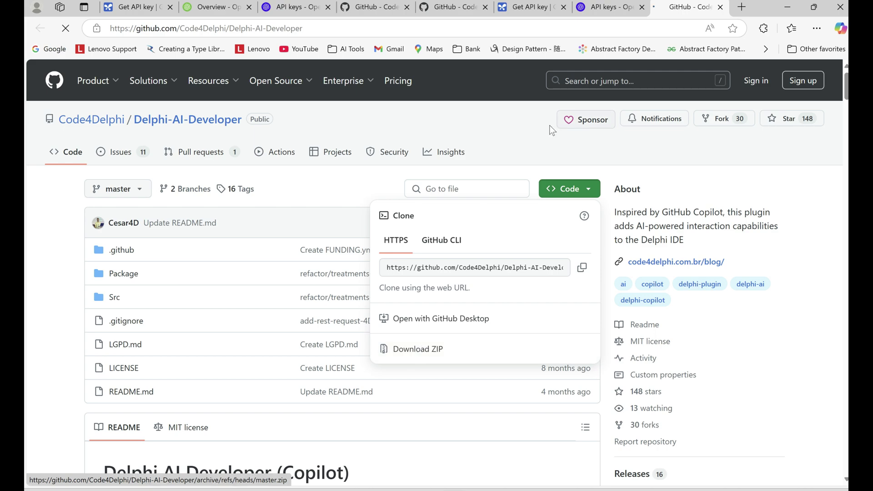
key(alt+Tab)
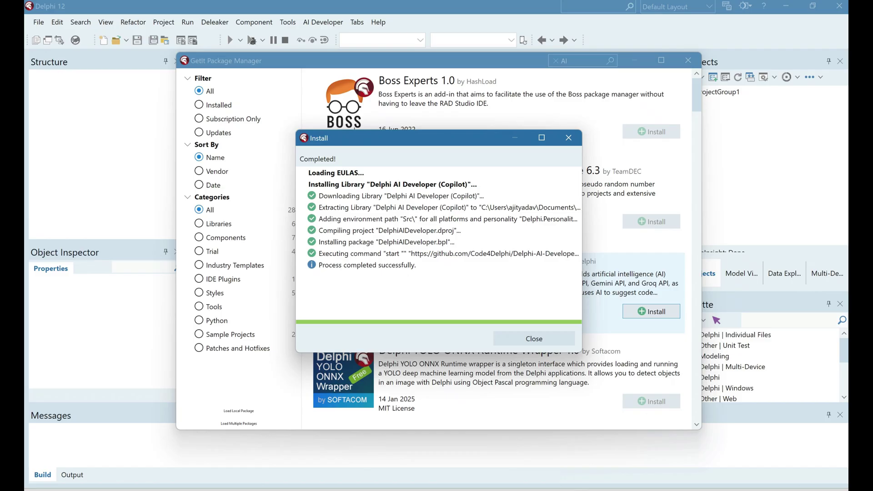
click(533, 342)
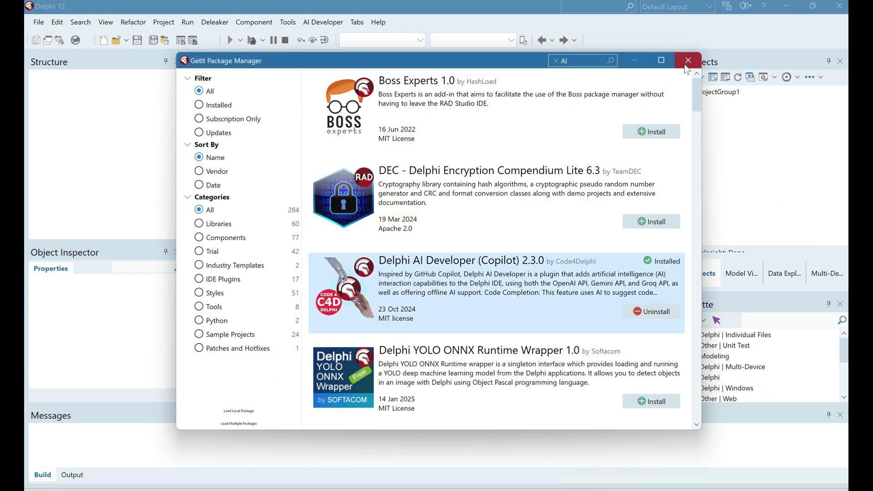
click(688, 61)
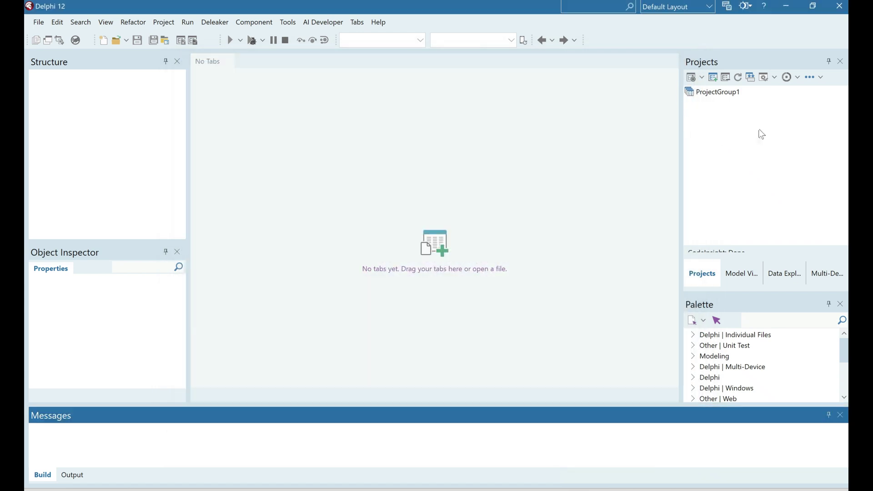
- In the AI Developer settings, set the language used in questions to English and the default AI to Gemini
click(332, 24)
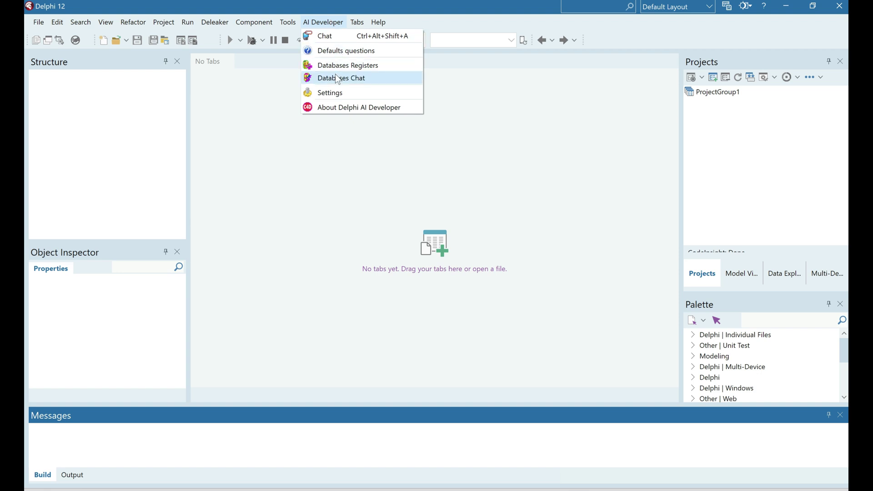
click(343, 94)
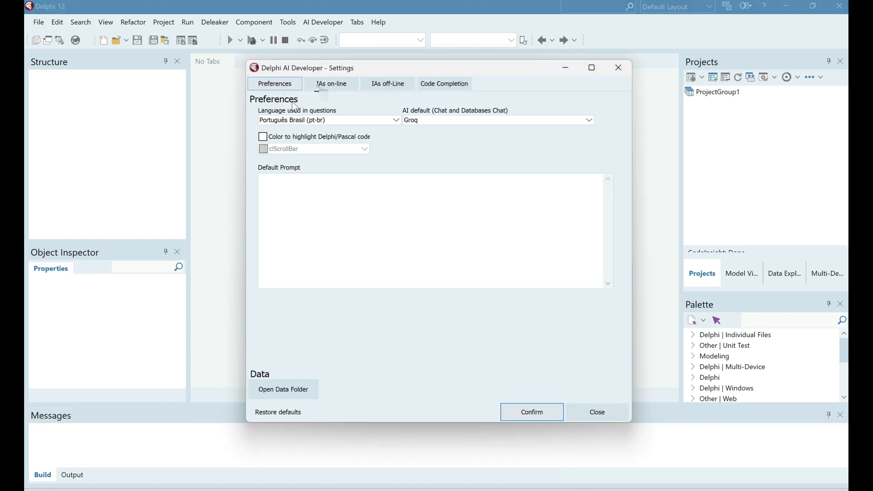
click(326, 84)
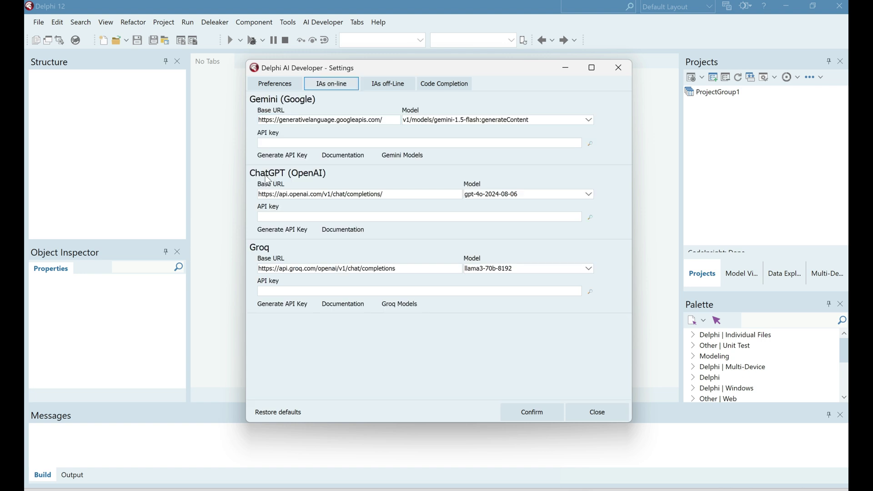
click(275, 84)
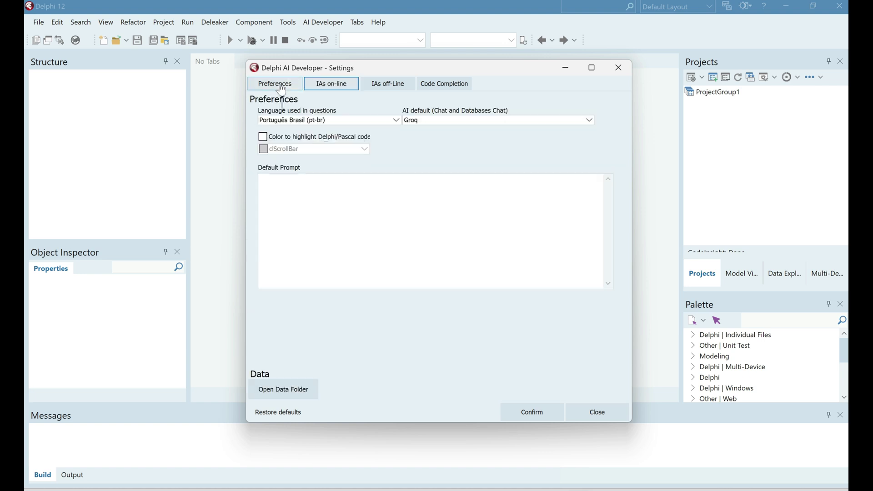
click(337, 124)
click(296, 129)
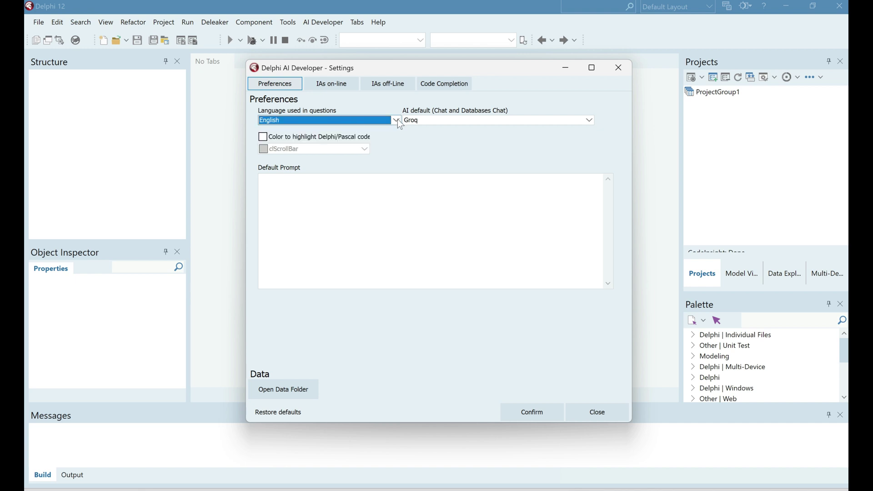
click(424, 121)
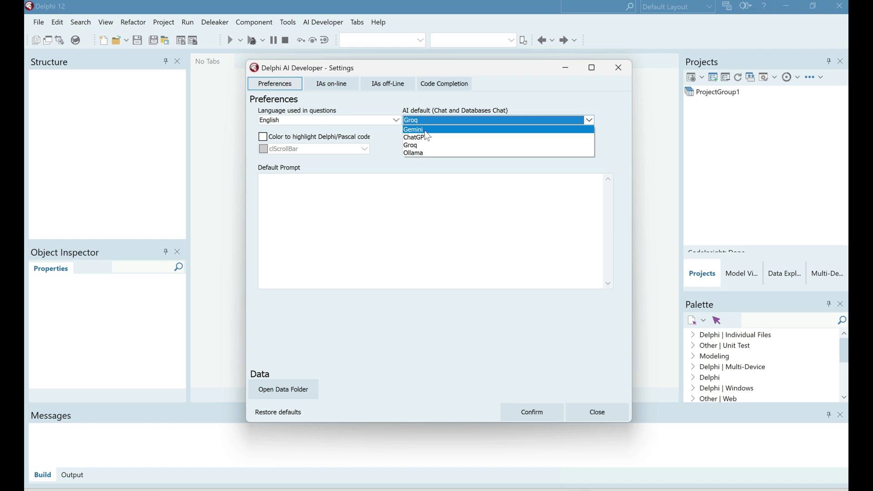
click(428, 132)
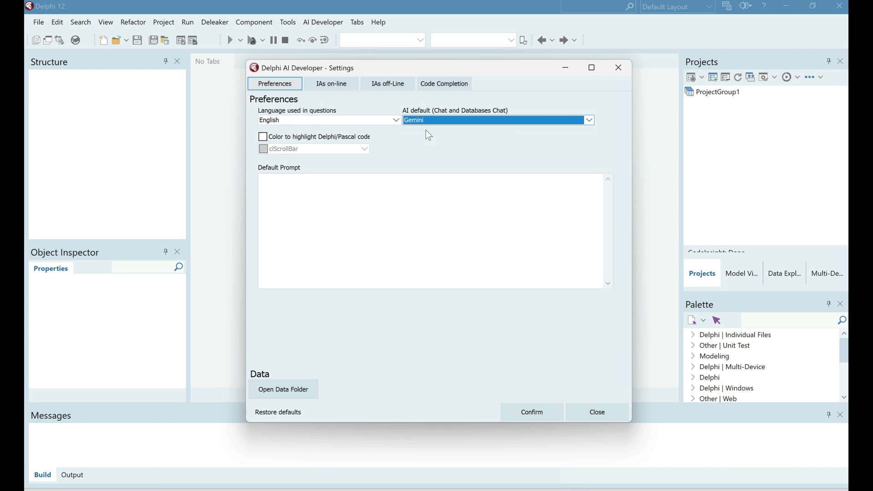
- Enable the highlight colour for Delphi/Pascal code, set it to clWindowFrame, and save the preferences
click(260, 137)
click(287, 150)
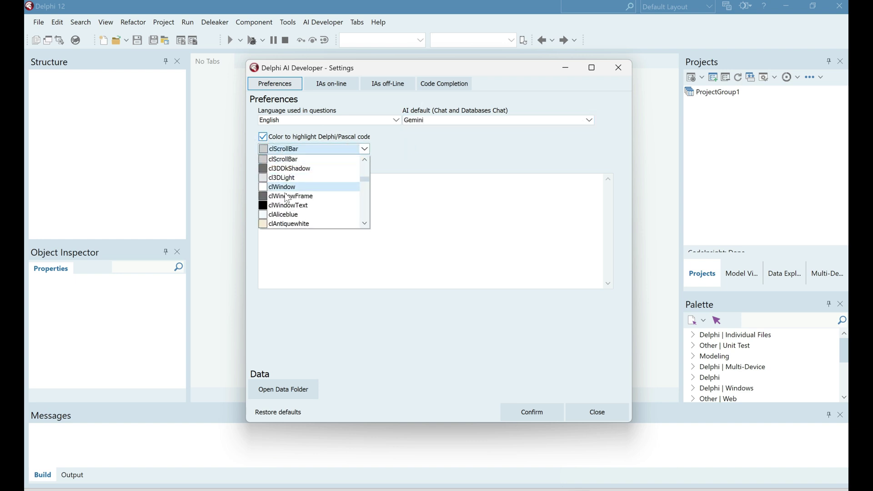
scroll(300, 198, down, 1)
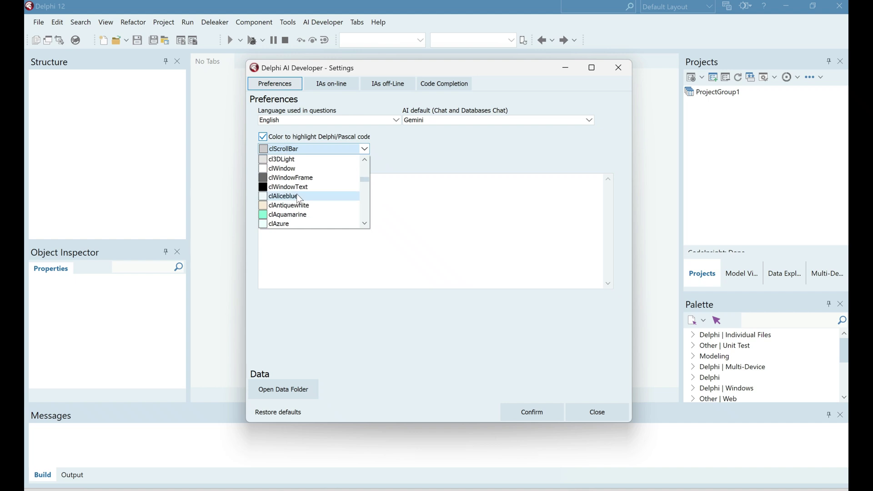
click(293, 178)
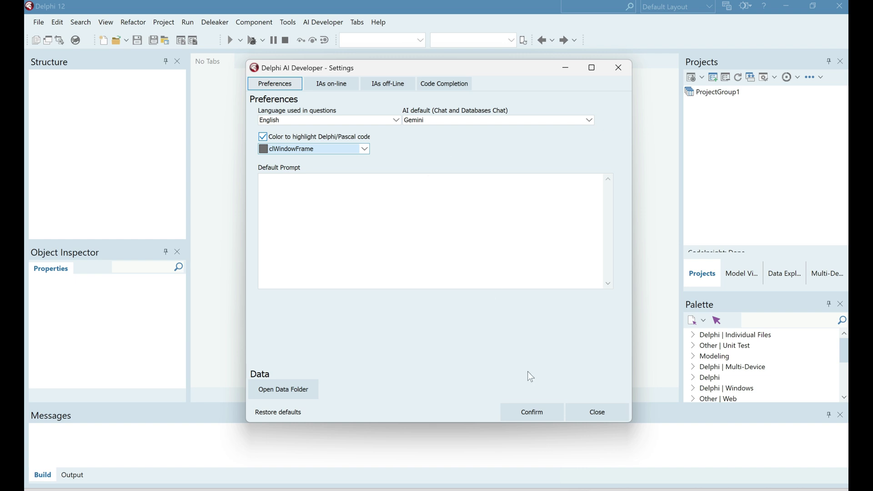
click(542, 413)
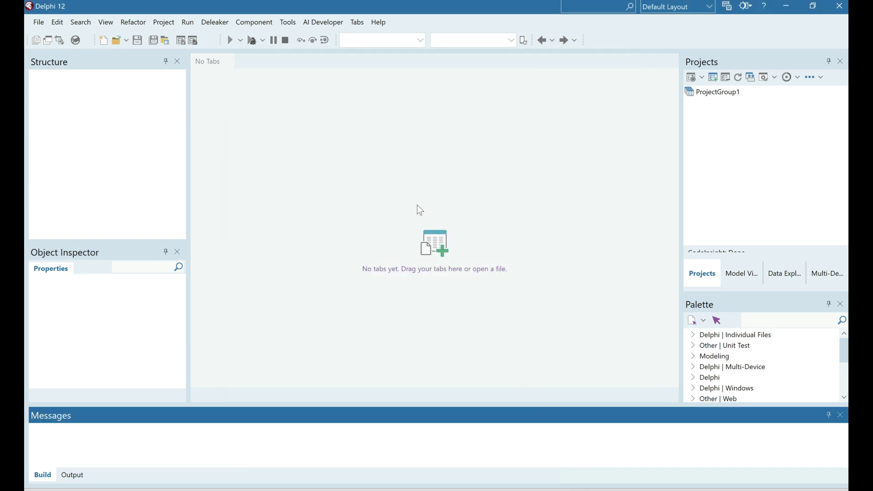
- Reopen the AI Developer settings for online AIs, obtain a Gemini API key, and enter it in Gemini's API key field
click(323, 22)
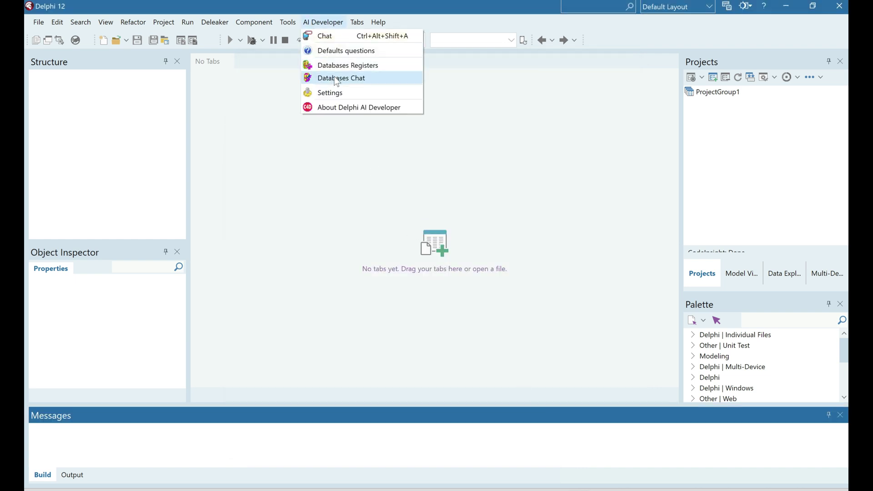
click(335, 91)
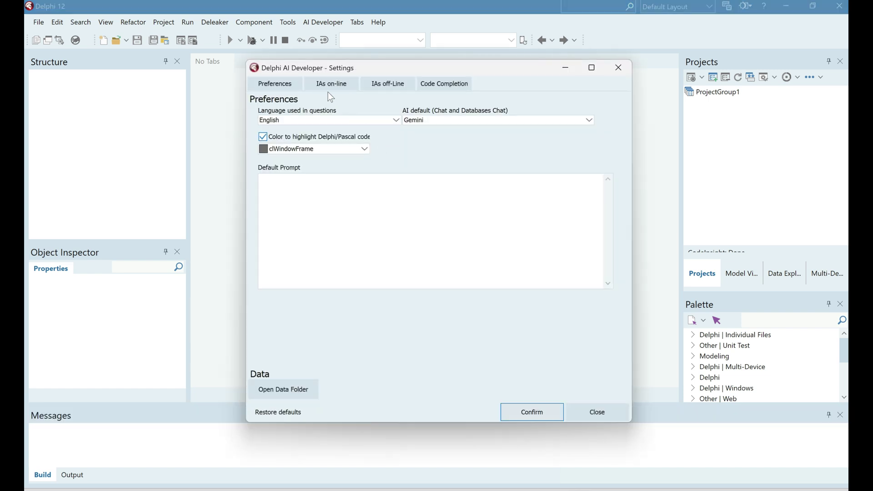
click(332, 84)
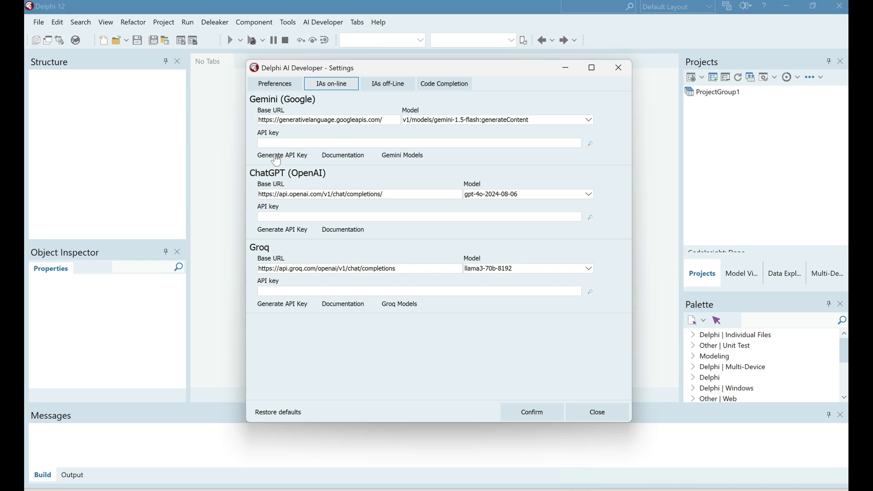
click(283, 155)
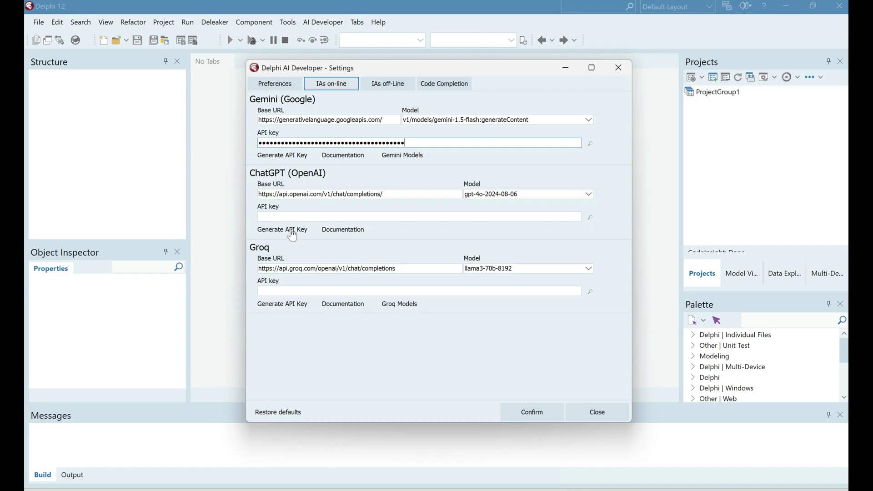
- Create an OpenAI secret key named Test in the Default project, enter it as the ChatGPT API key, and save the settings
click(292, 231)
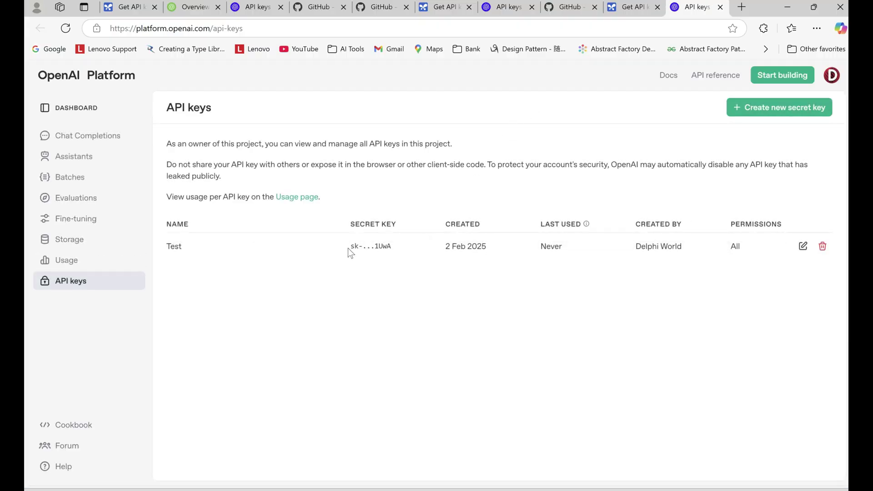
click(787, 109)
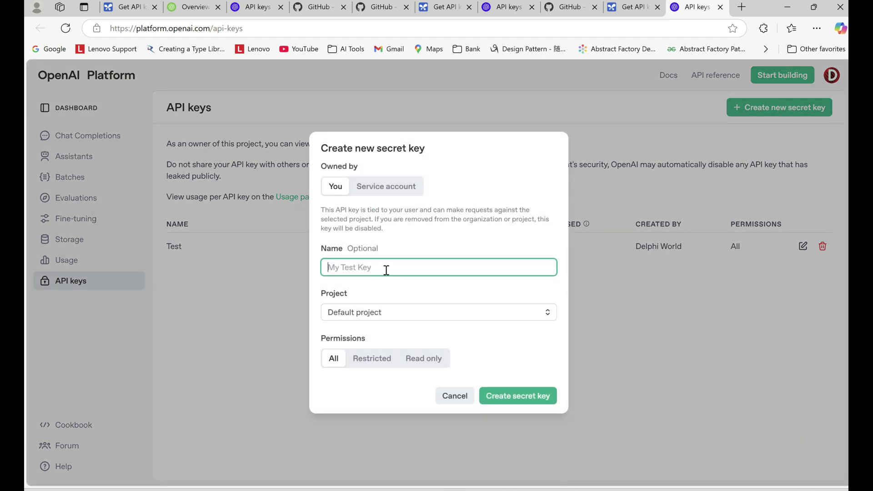
text(Test)
click(388, 314)
click(369, 335)
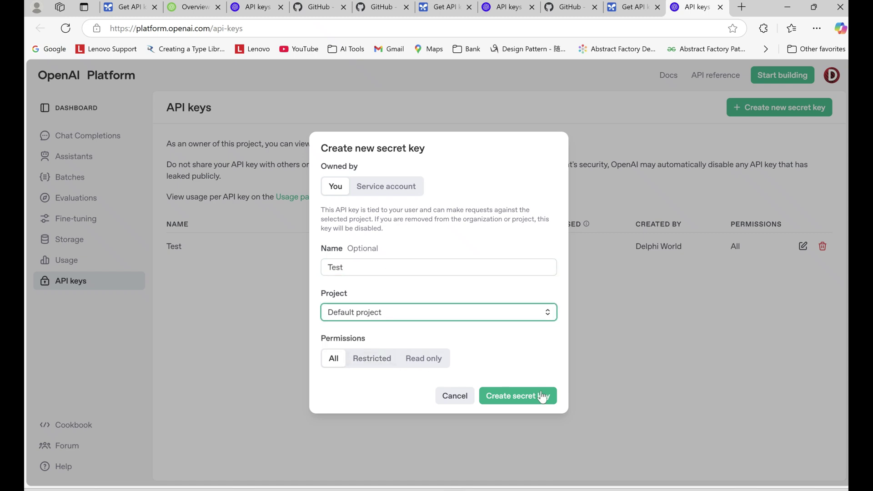
click(512, 405)
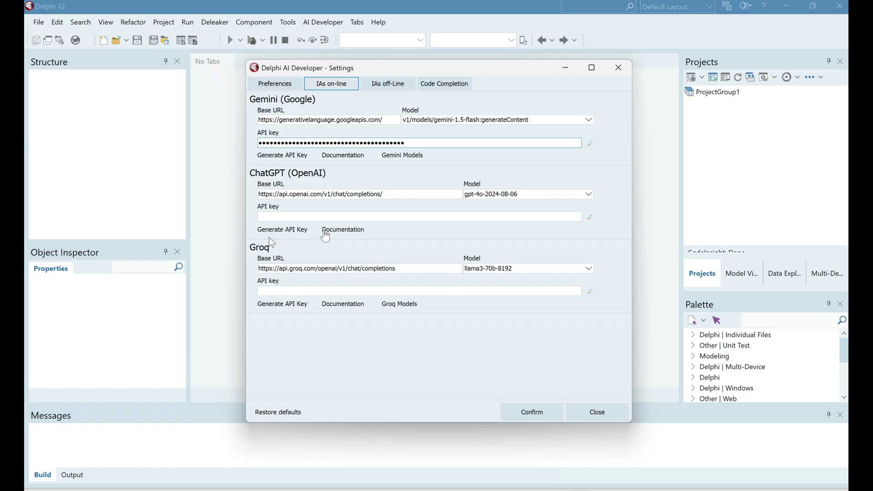
key(ctrl+v)
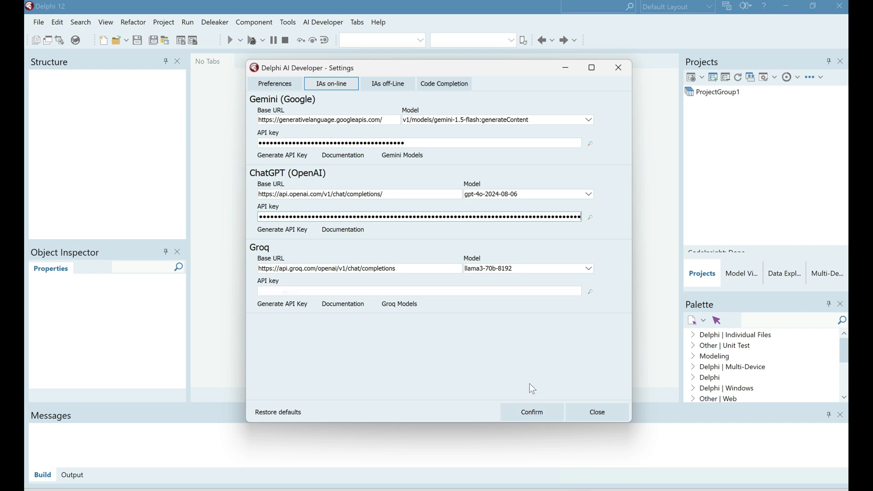
click(534, 412)
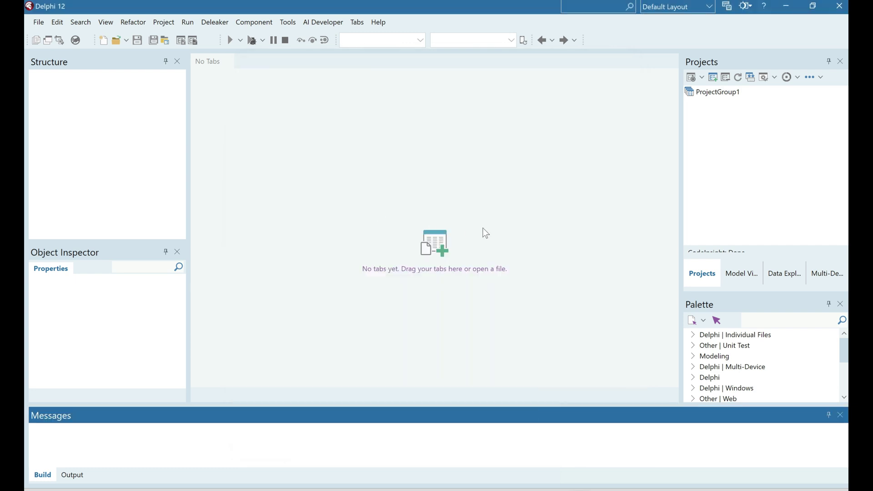
- Reopen the AI Developer settings, check the offline AI options, and enable Code Completion with Gemini as its default AI
click(323, 23)
click(348, 91)
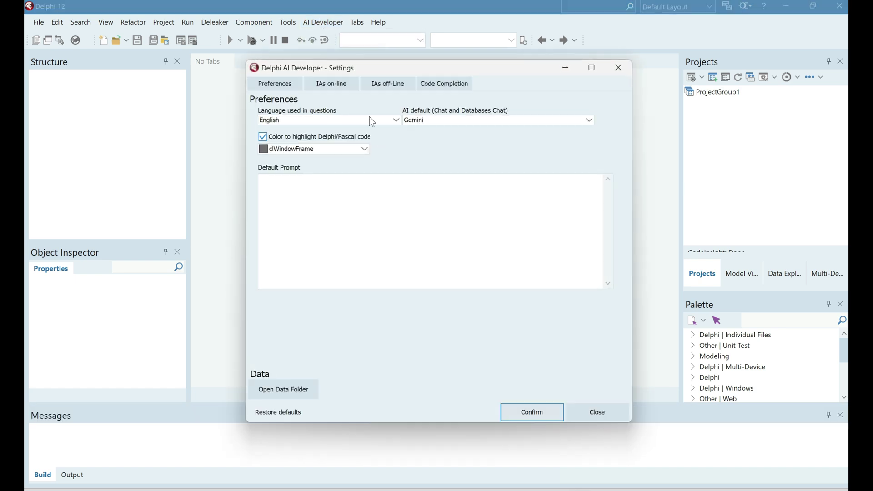
click(388, 83)
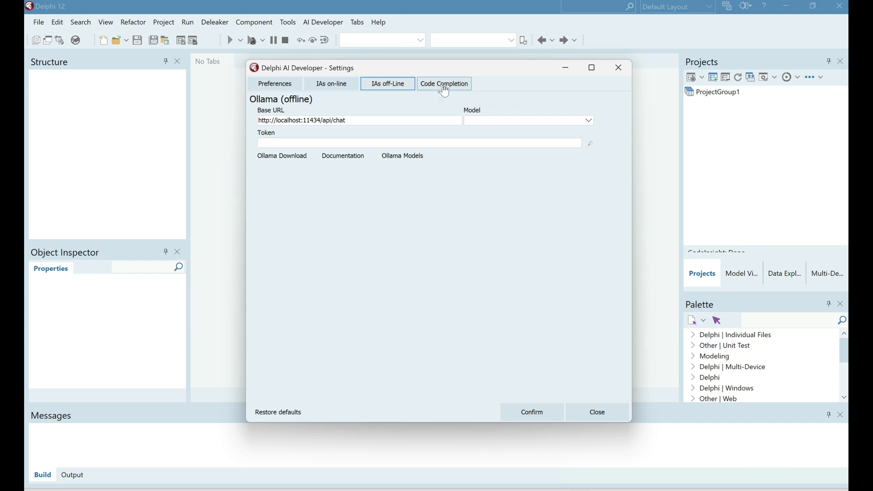
click(445, 87)
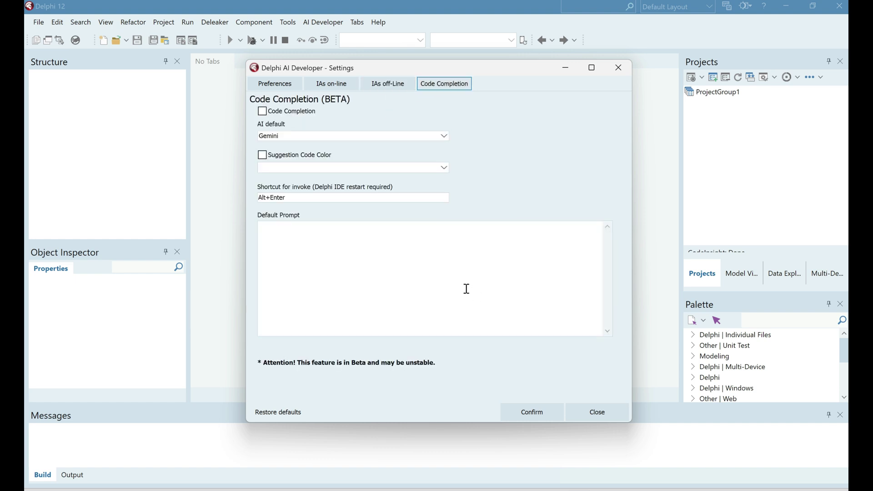
click(263, 111)
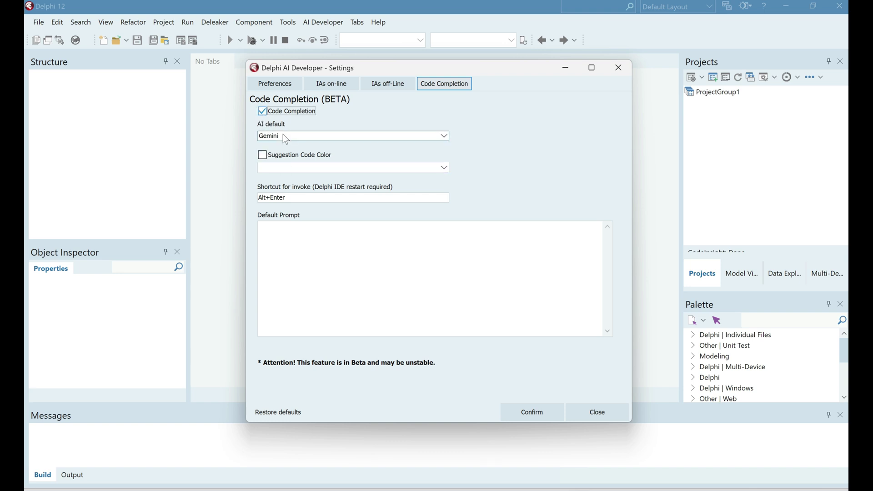
- Set the suggestion code color to clGray, keep Alt+Enter as the invoke shortcut, and save the code completion settings
click(322, 168)
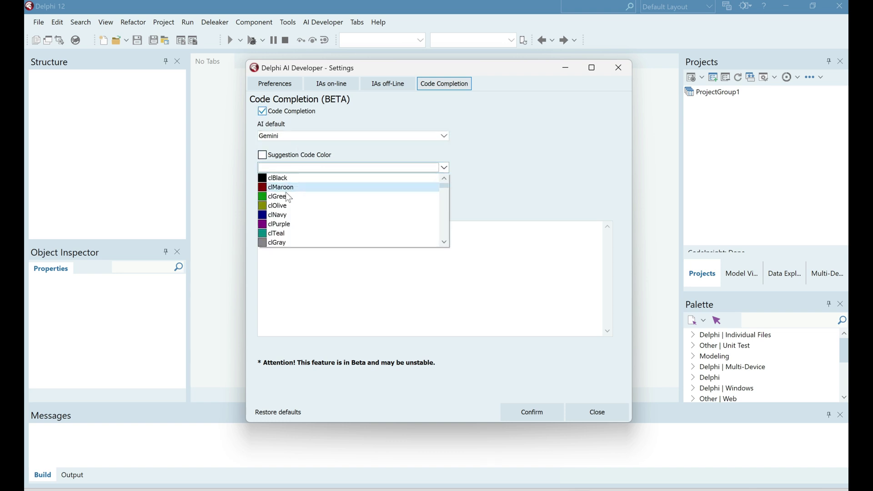
click(290, 243)
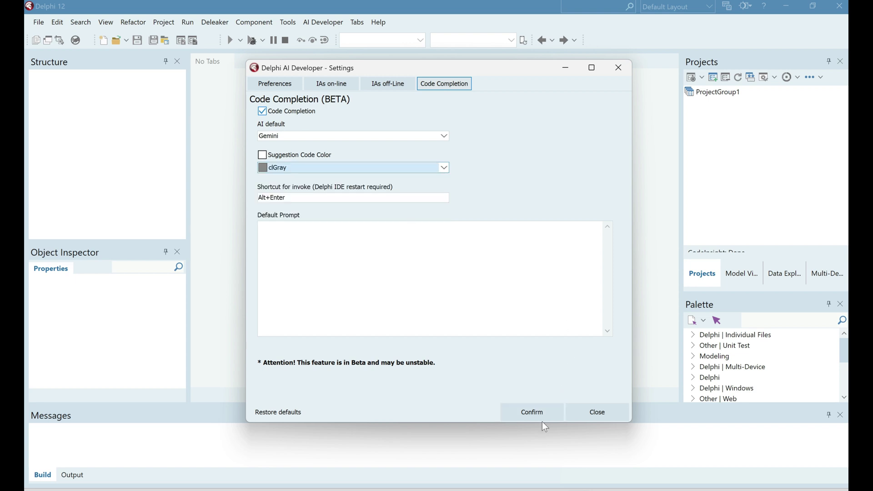
click(298, 196)
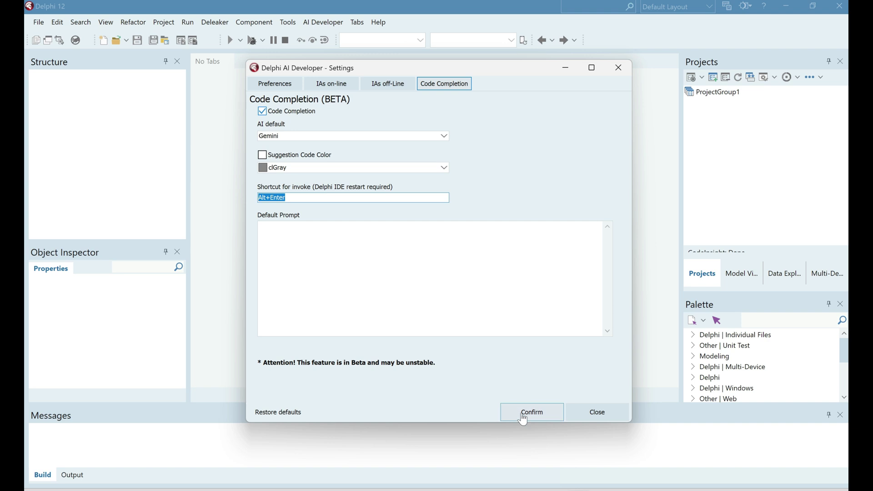
click(528, 414)
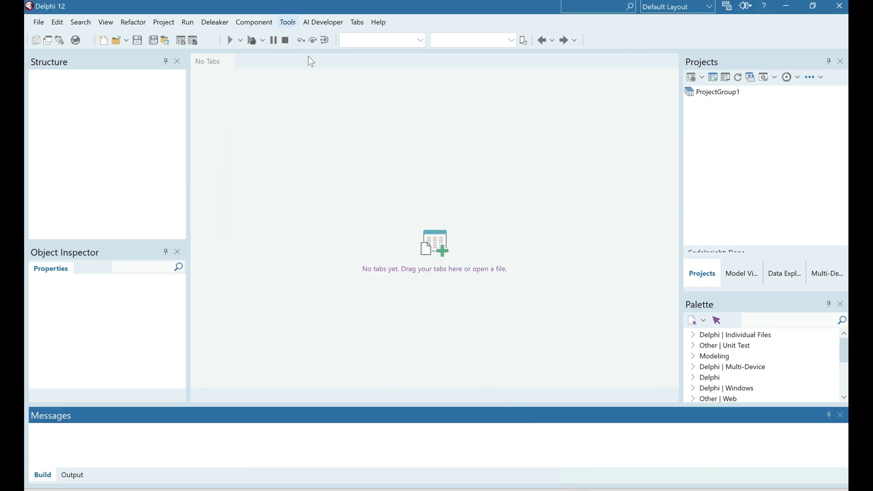
- Open the AI Chat and send Gemini the question "Write a Delphi code to get NASDAQ stock exchange's current value"
click(286, 24)
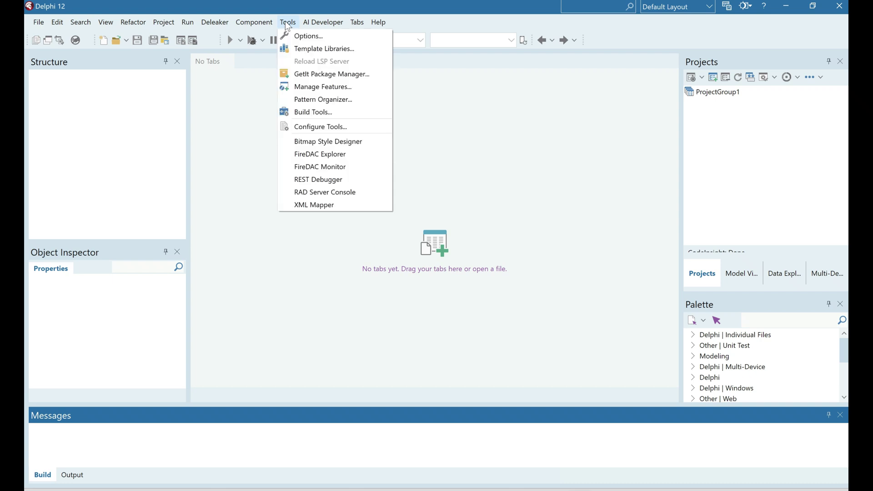
mouse_move(318, 23)
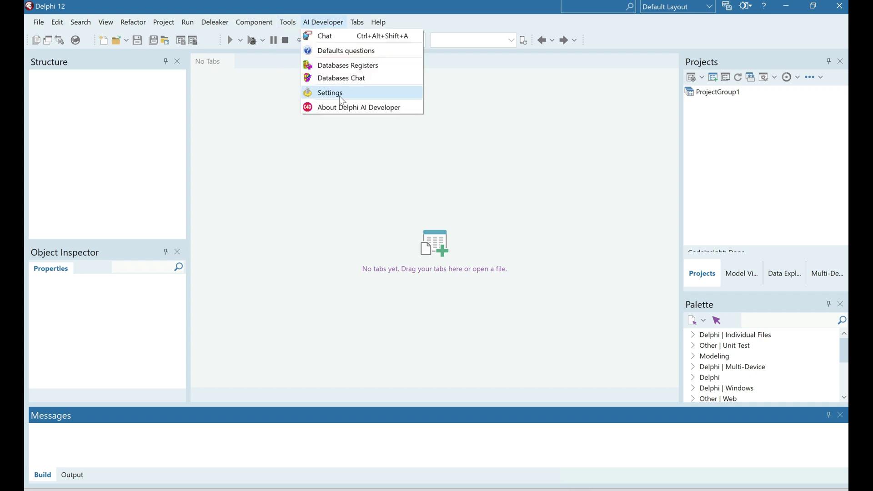
click(342, 35)
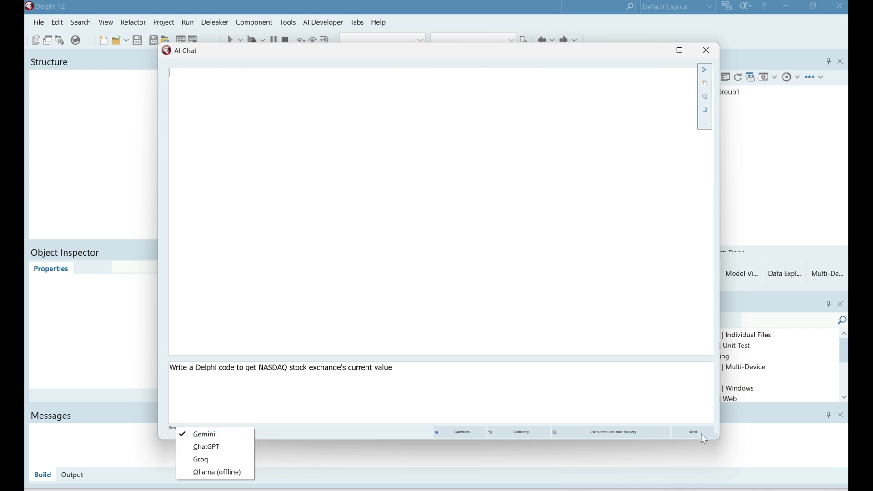
click(703, 435)
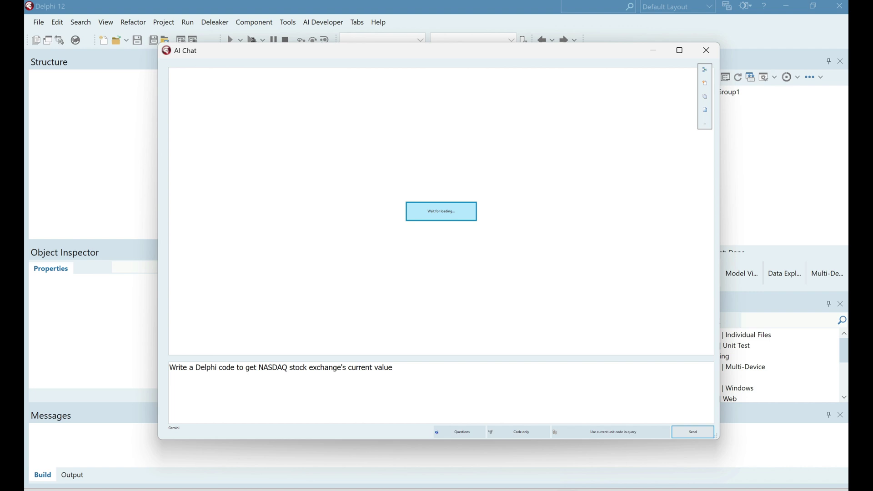
- Review the generated NASDAQ quote code in the AI Chat and create a new unit from the response
click(417, 244)
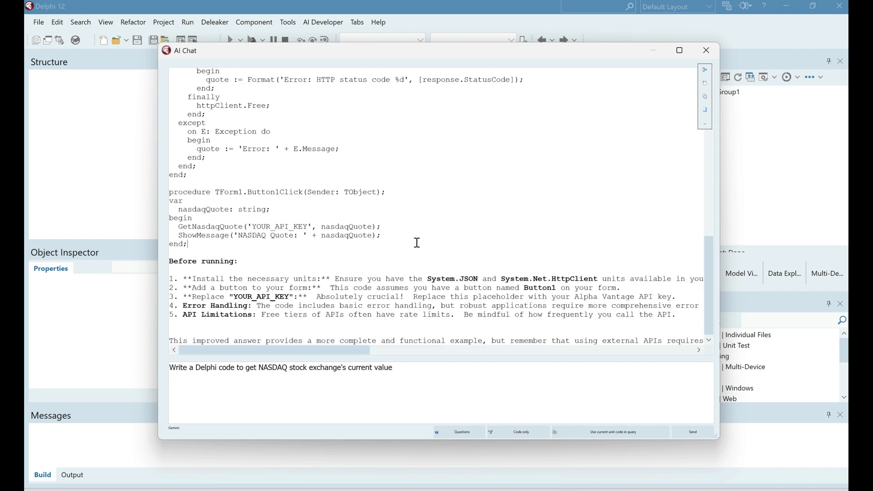
scroll(404, 254, up, 10)
drag(709, 191, 715, 175)
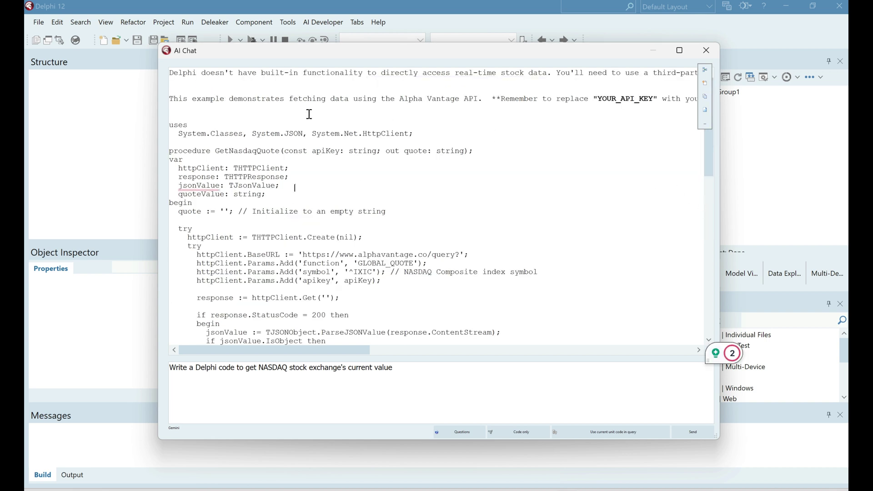
drag(710, 162, 736, 251)
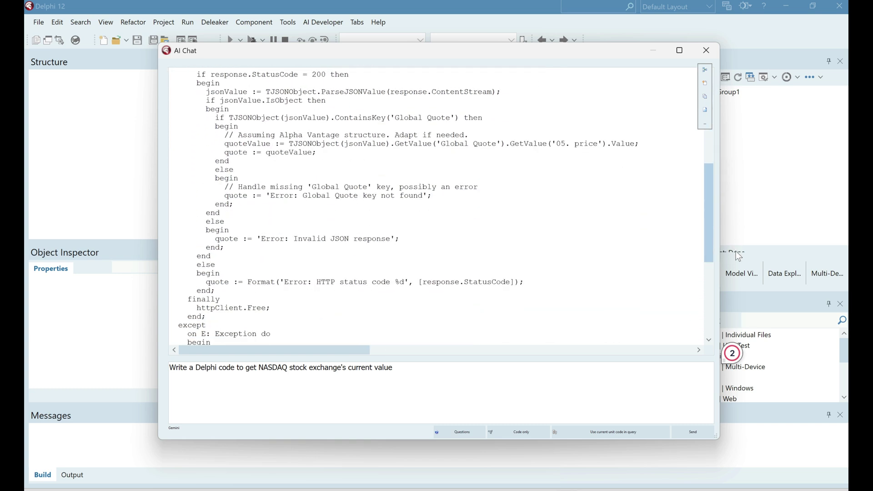
click(706, 91)
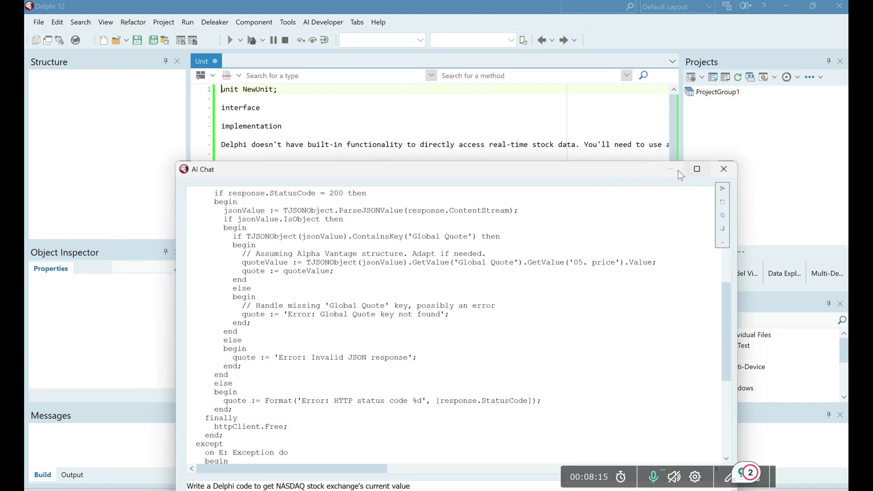
- Move the AI Chat window off the code, dock it in the Messages area, and enlarge the docked pane
drag(640, 170, 568, 356)
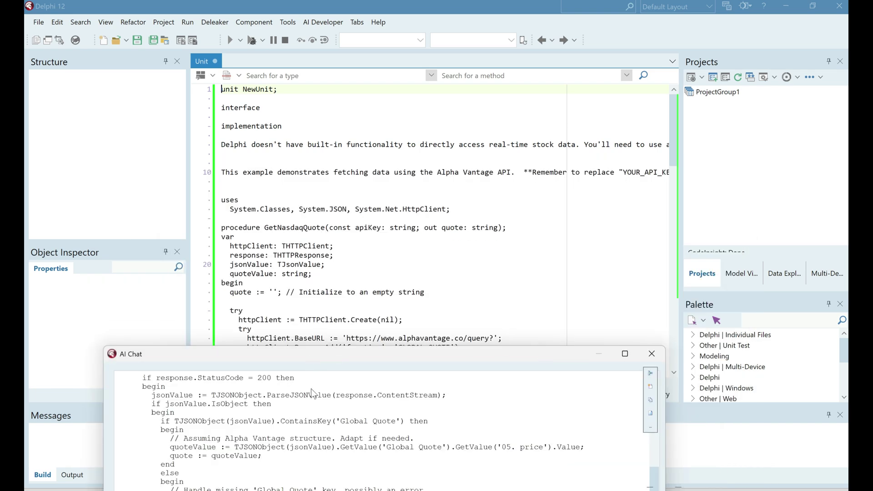
drag(148, 349, 146, 433)
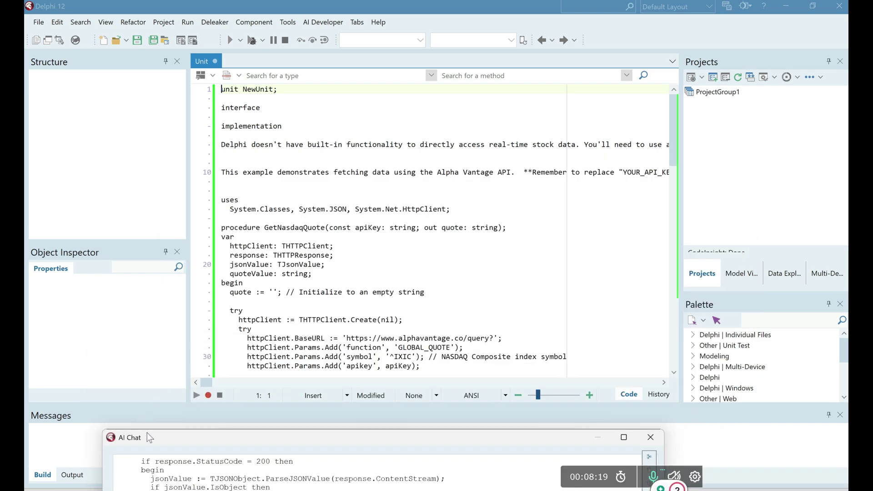
drag(205, 444, 255, 490)
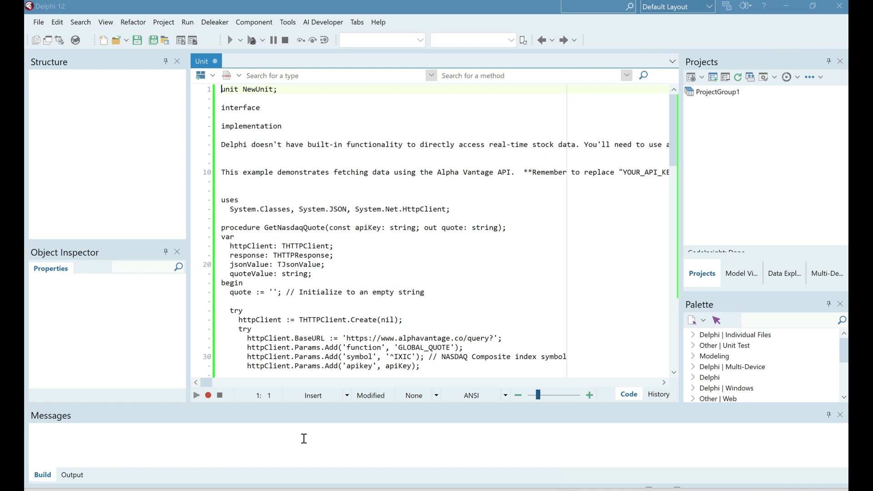
drag(304, 438, 304, 439)
drag(769, 405, 766, 384)
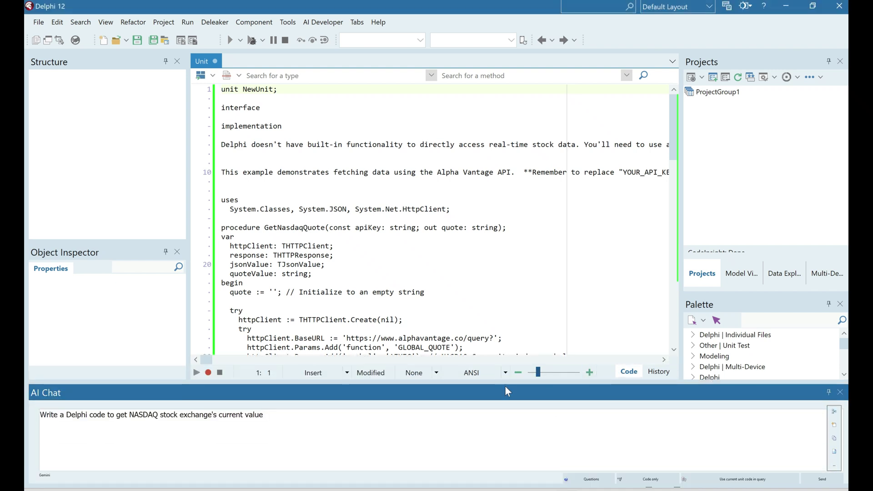
- Examine the GetNasdaqQuote procedure in the new unit and select THTTPClient in the line that creates the HTTP client
drag(674, 149, 677, 174)
click(318, 182)
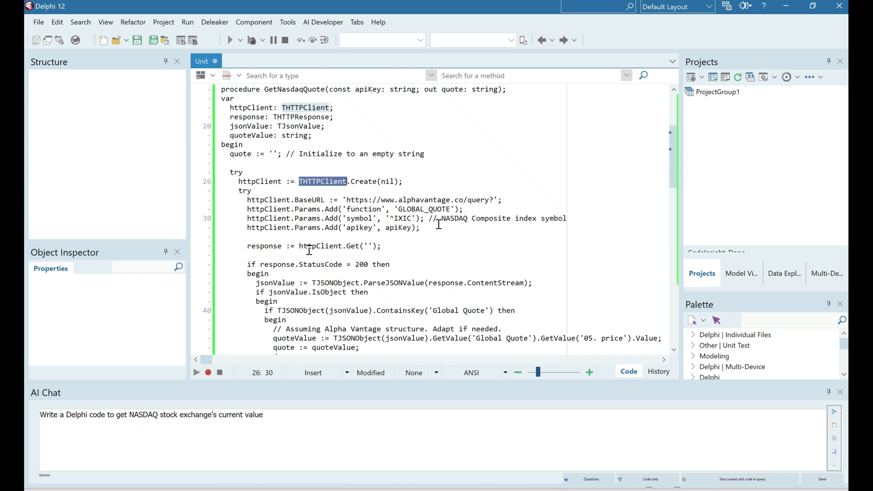